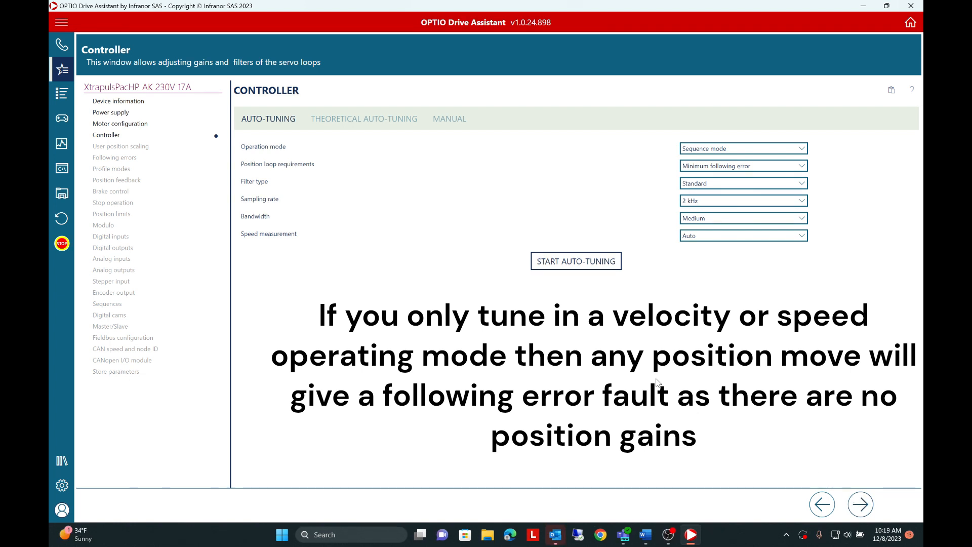
Step: Set the auto-tuning operation mode to Position profile mode, with Minimum following error as the position loop requirement
left_click(714, 150)
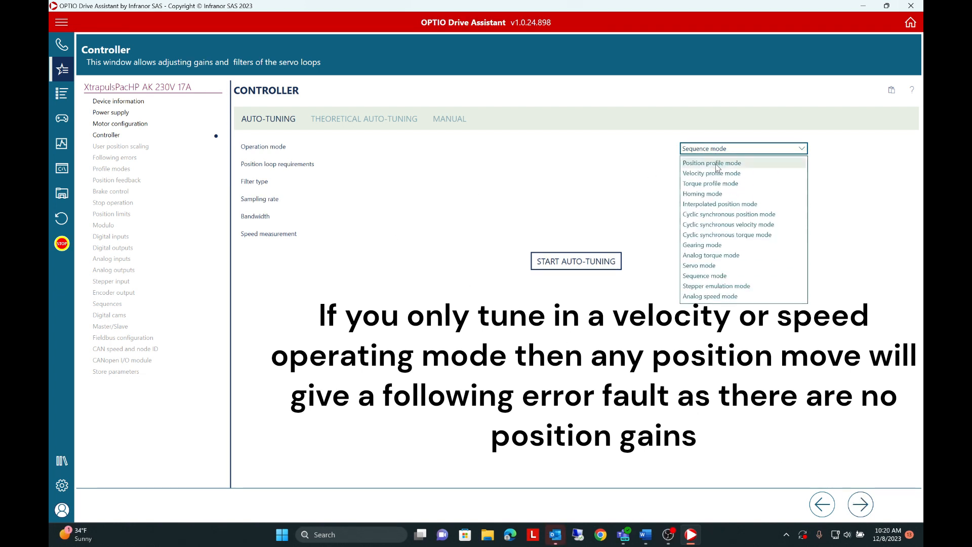
left_click(717, 164)
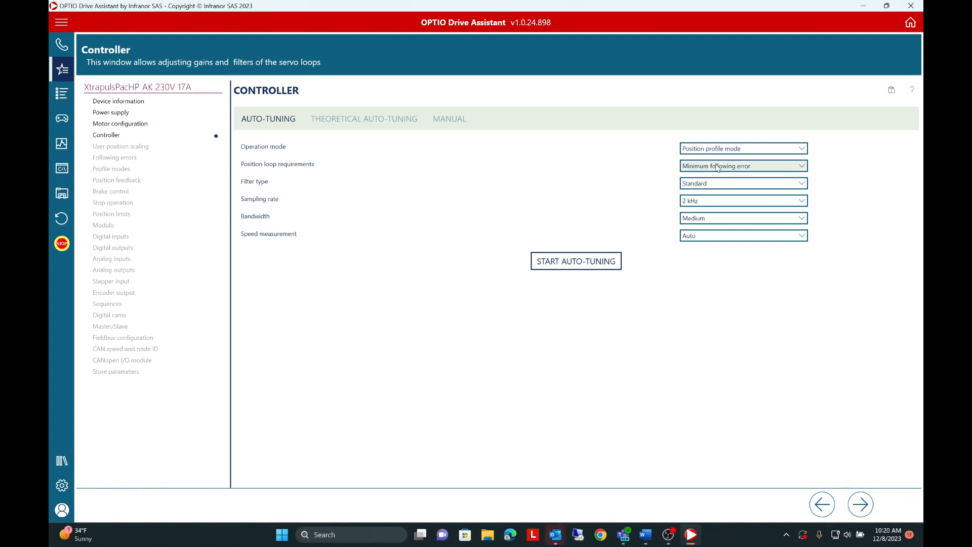
left_click(717, 168)
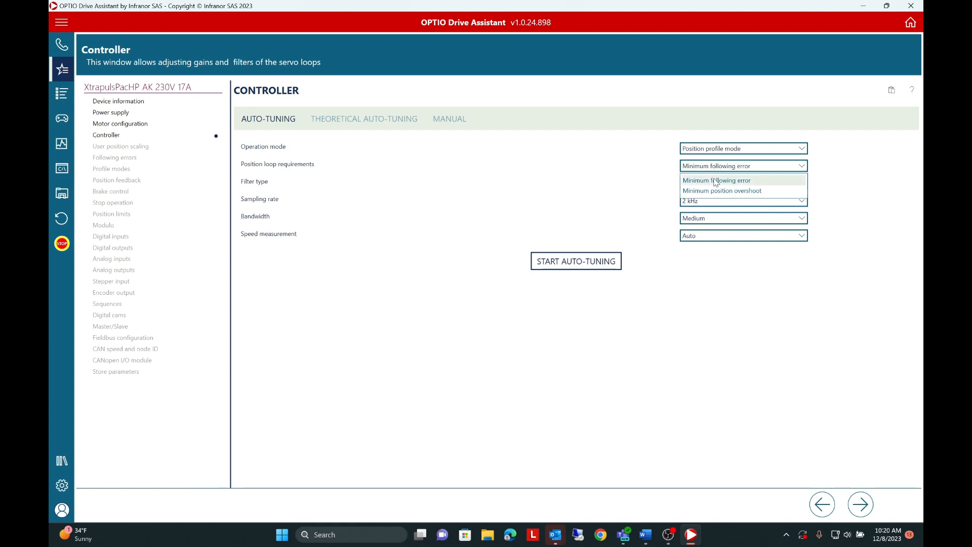
left_click(717, 180)
left_click(716, 183)
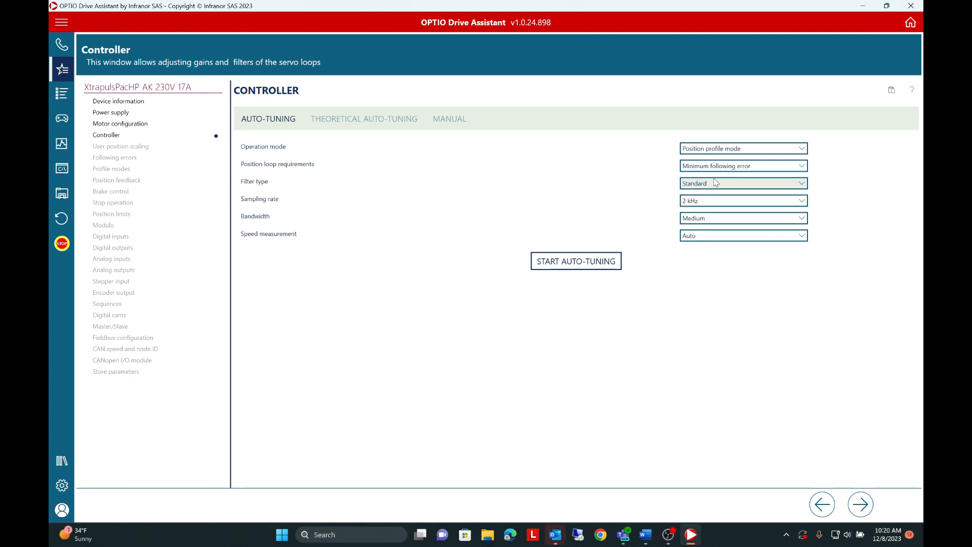
Step: Examine the available sampling rate, bandwidth and speed measurement options for auto-tuning
left_click(710, 204)
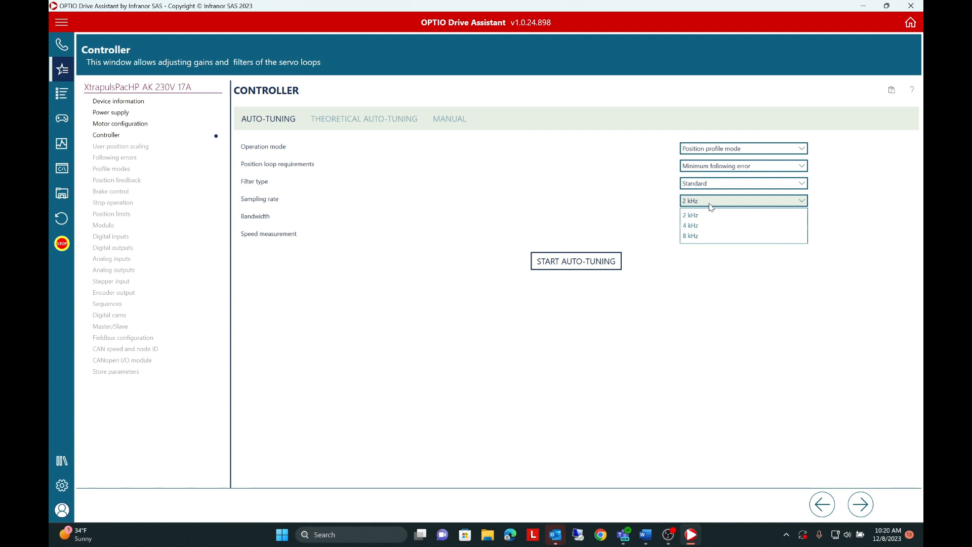
left_click(711, 205)
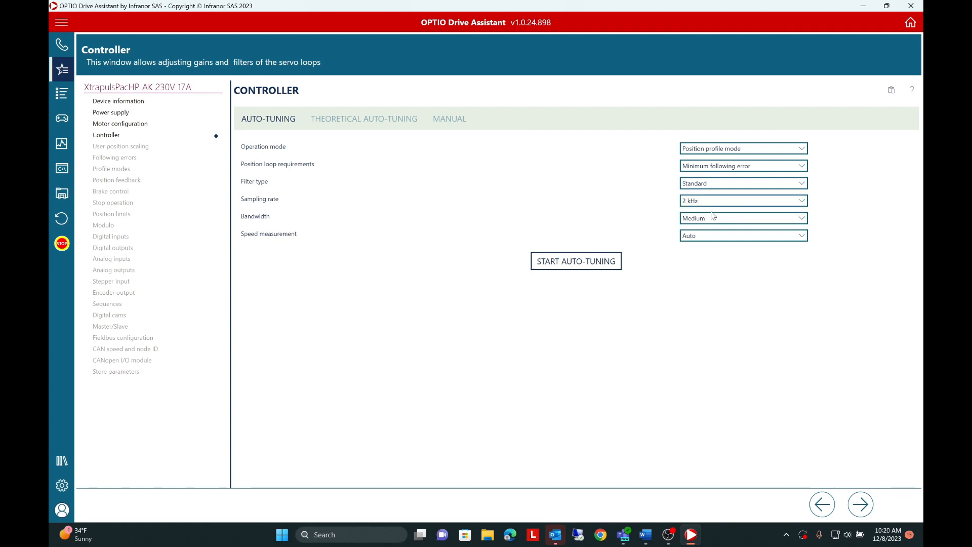
left_click(714, 222)
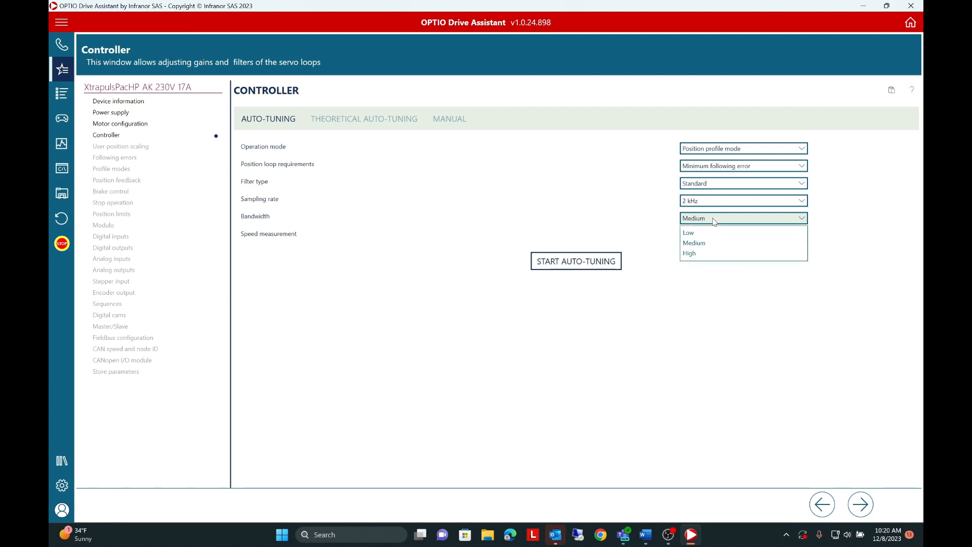
left_click(713, 222)
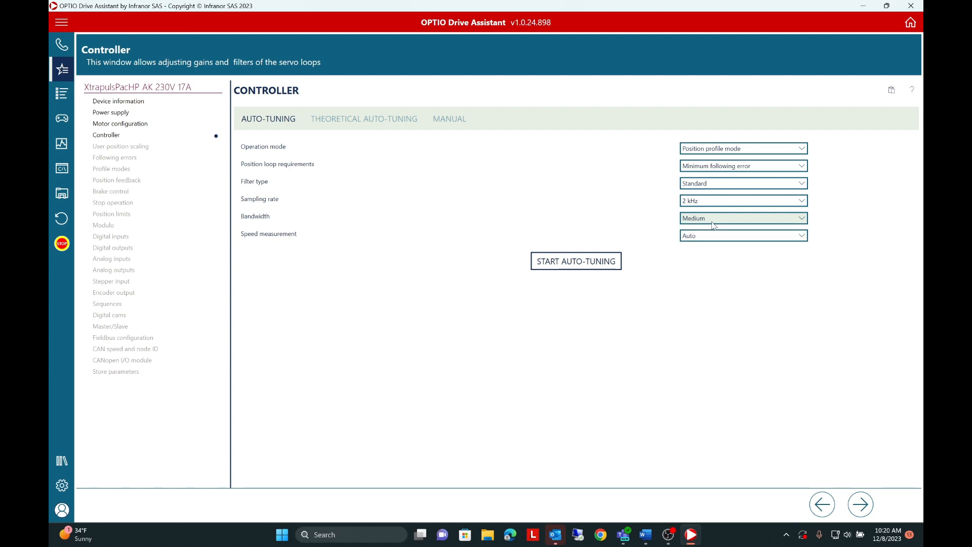
left_click(711, 237)
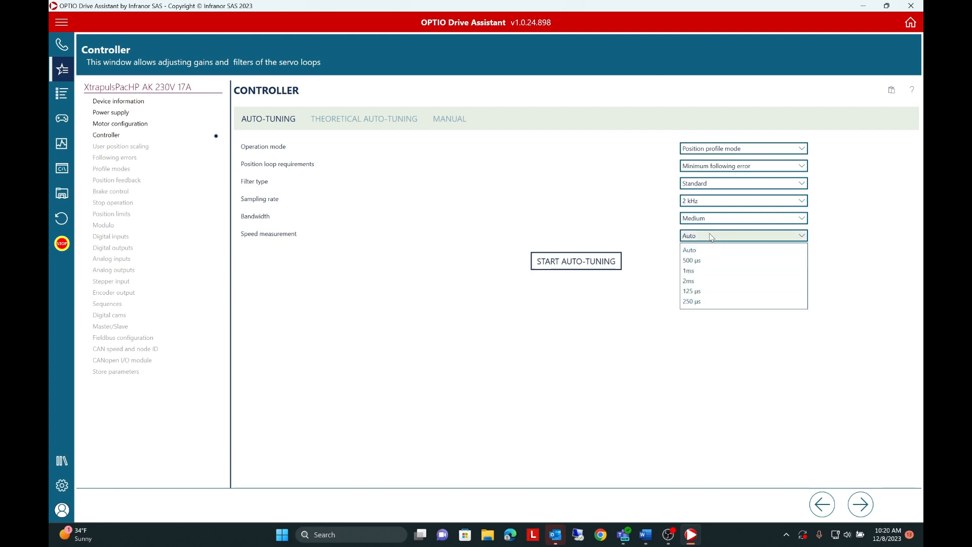
left_click(711, 237)
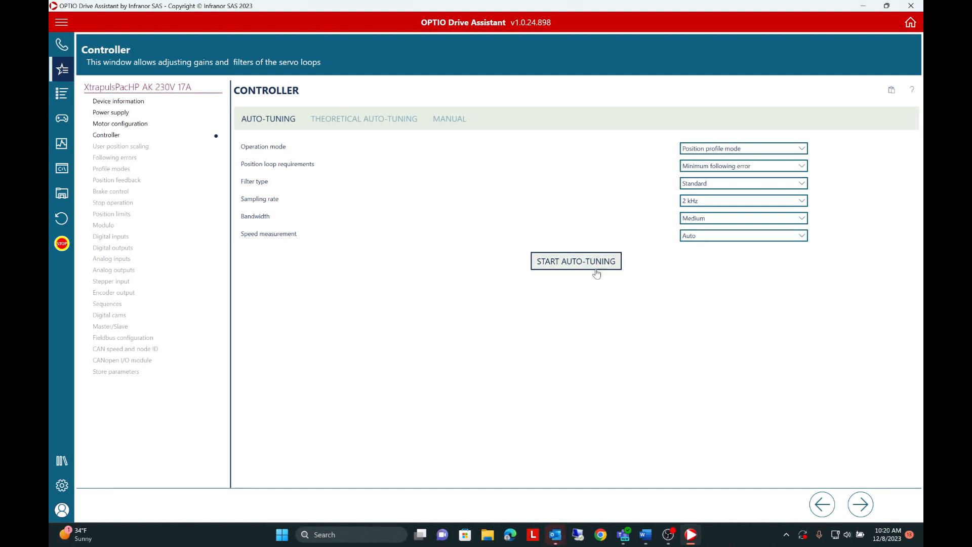
Step: Run the auto-tuning procedure and confirm that the motor is at standstill and safe to move
left_click(588, 271)
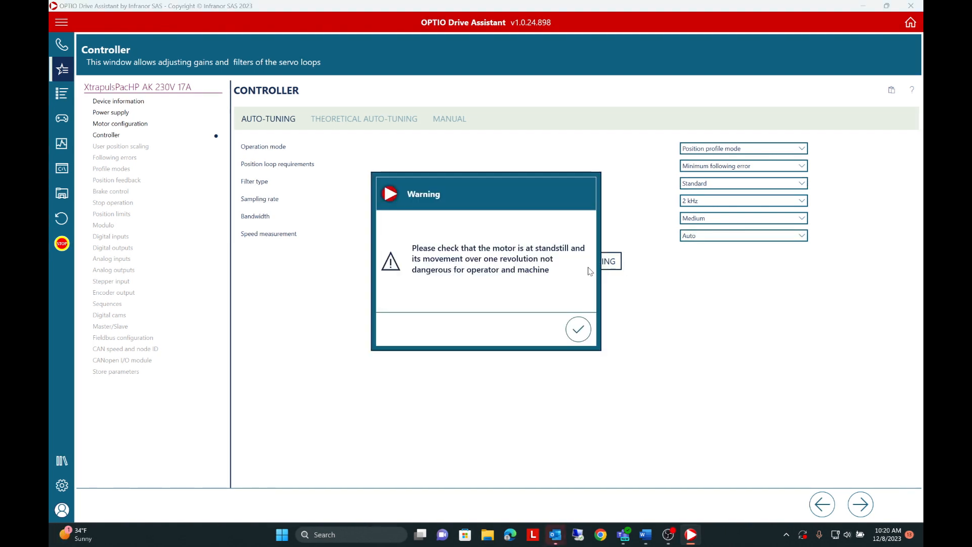
left_click(579, 329)
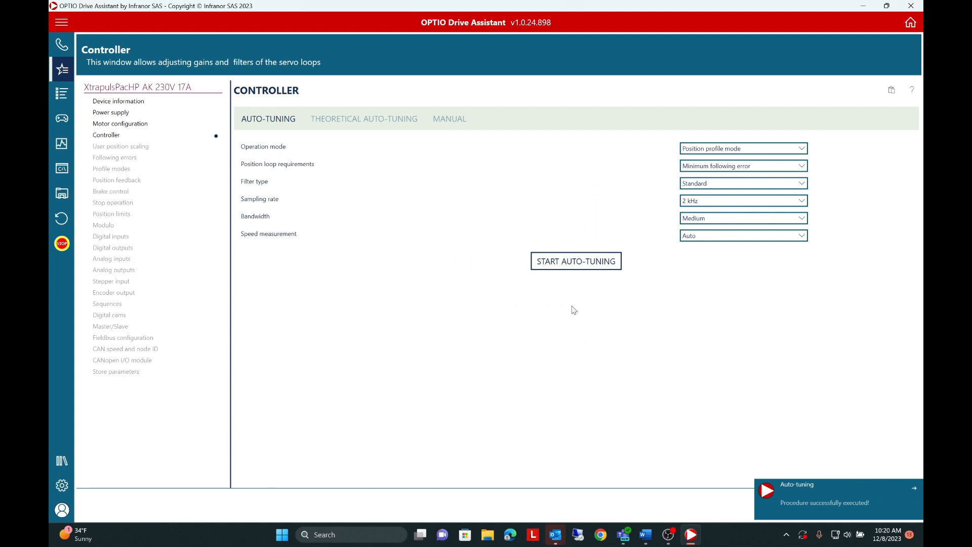
Step: Examine the position, speed and feedforward gains and the filters in the manual controller diagram, plus the theoretical auto-tuning parameters
left_click(452, 121)
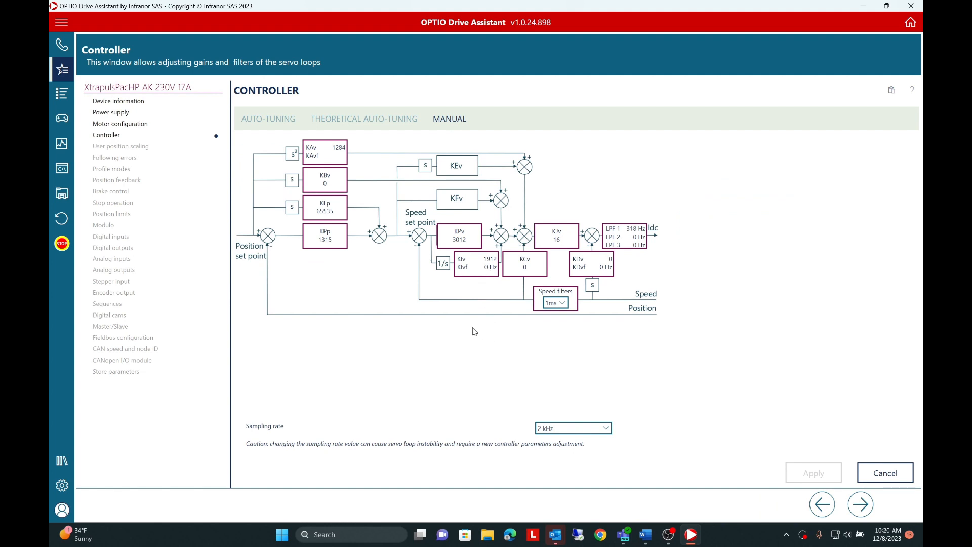
left_click(327, 238)
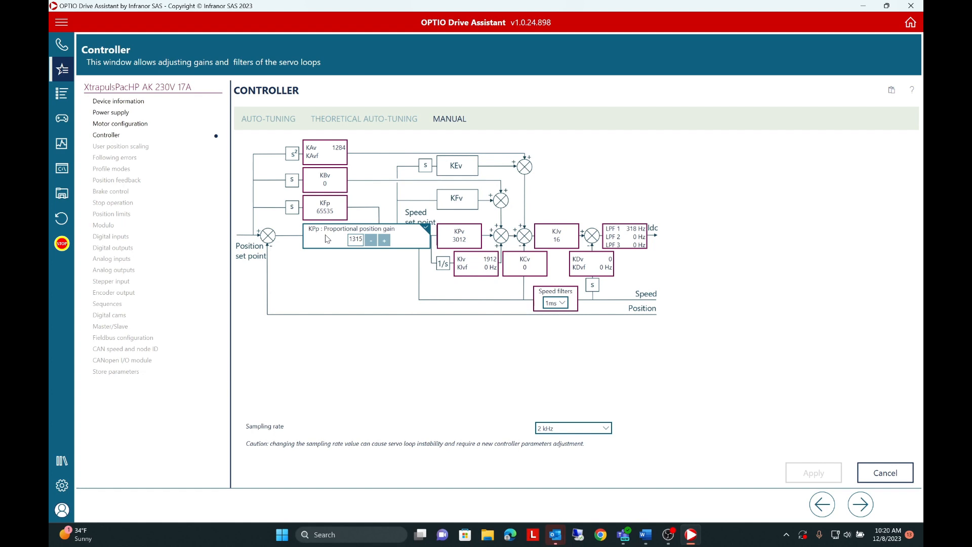
left_click(463, 239)
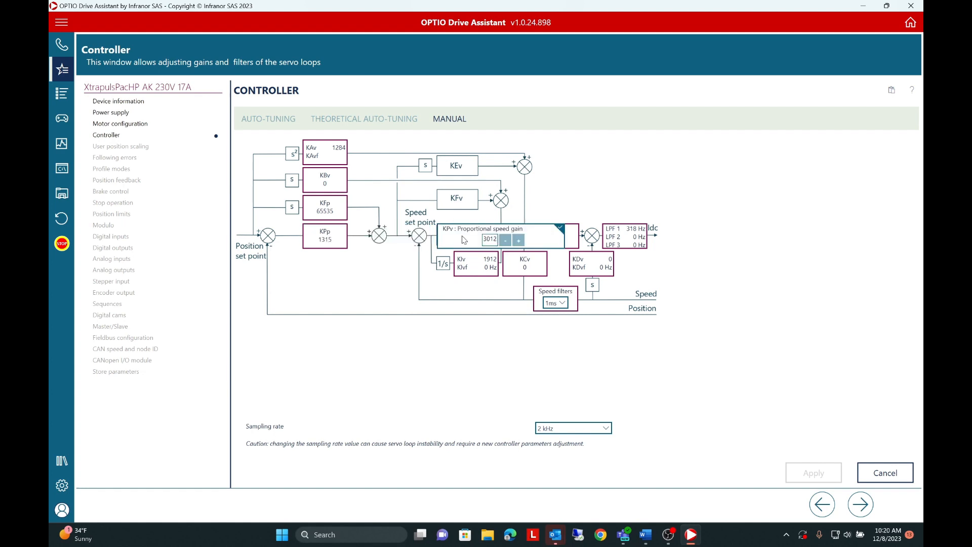
left_click(332, 211)
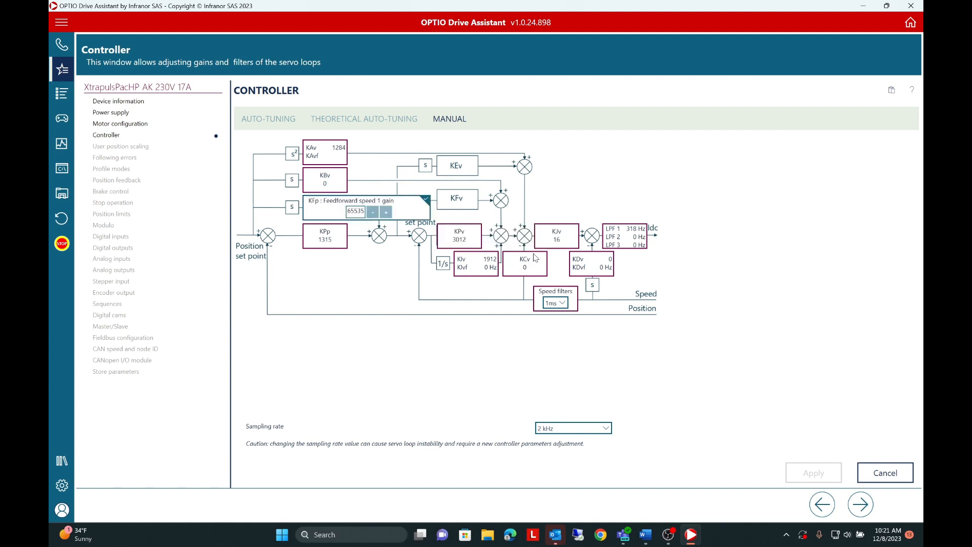
left_click(553, 243)
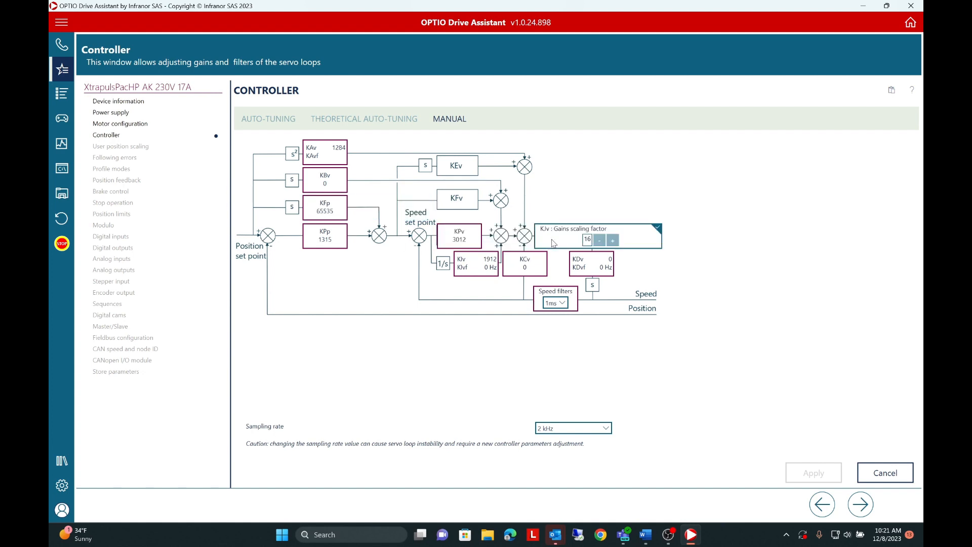
left_click(465, 265)
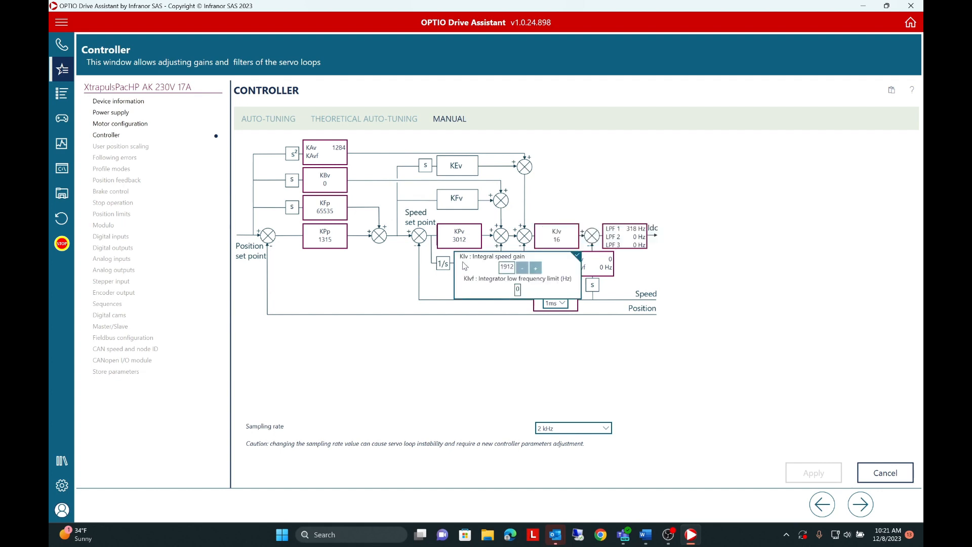
left_click(625, 243)
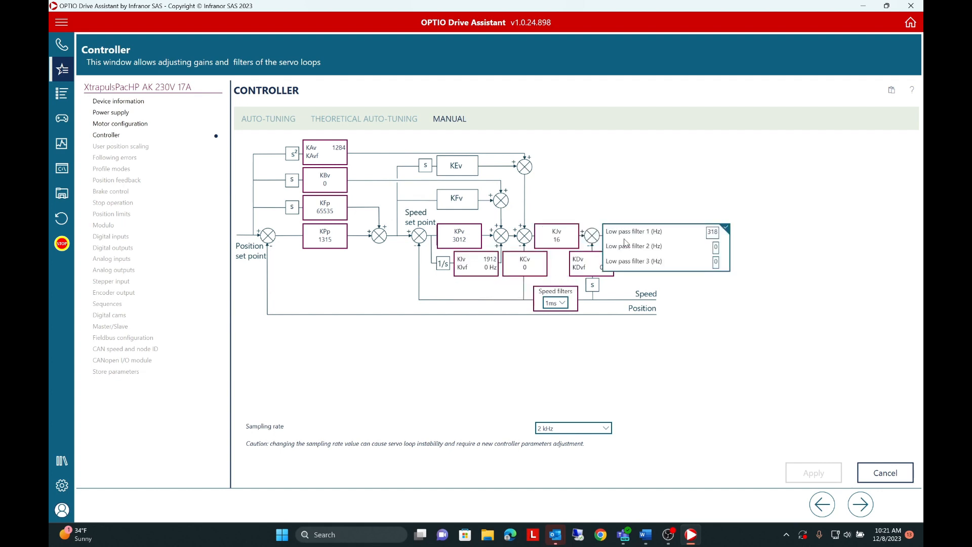
left_click(590, 267)
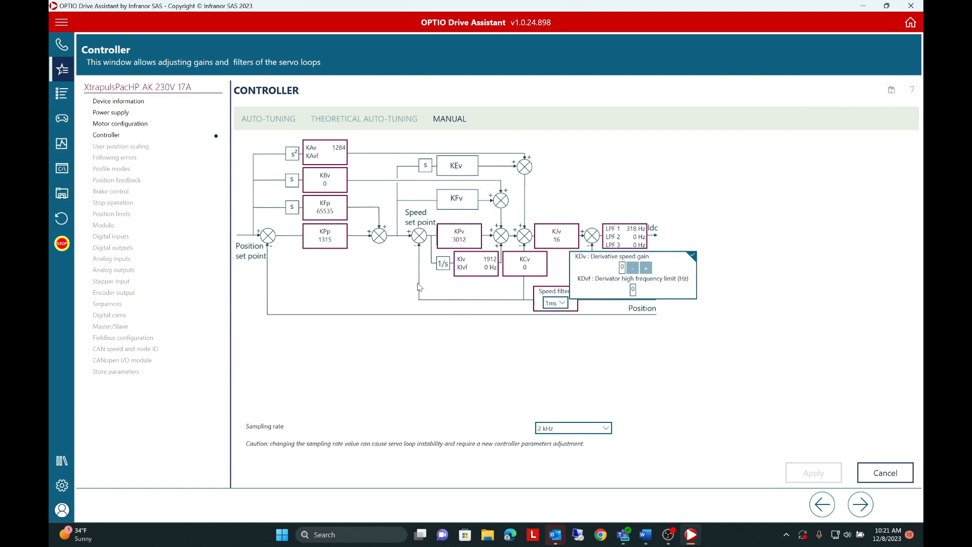
left_click(391, 124)
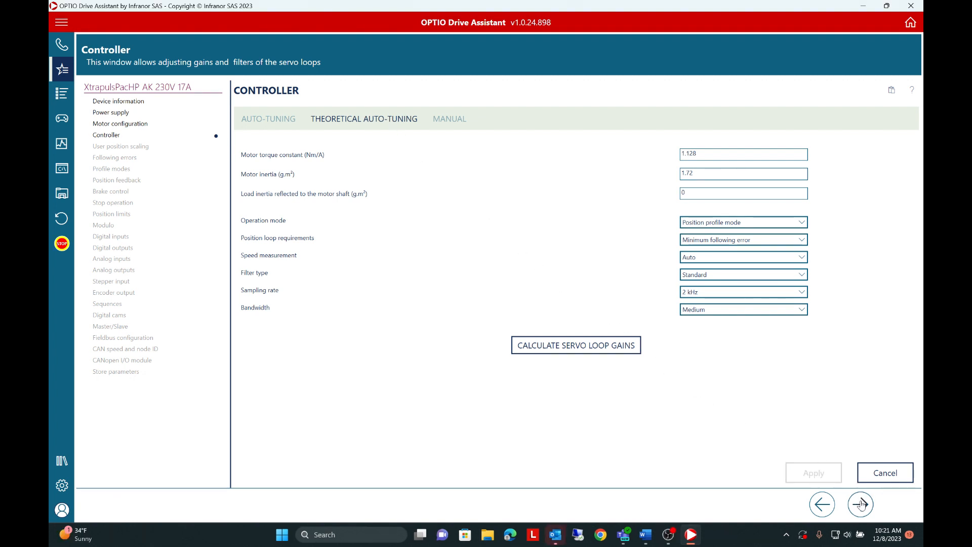
Step: Advance to the user position scaling settings and examine the position unit and display factor options
left_click(861, 503)
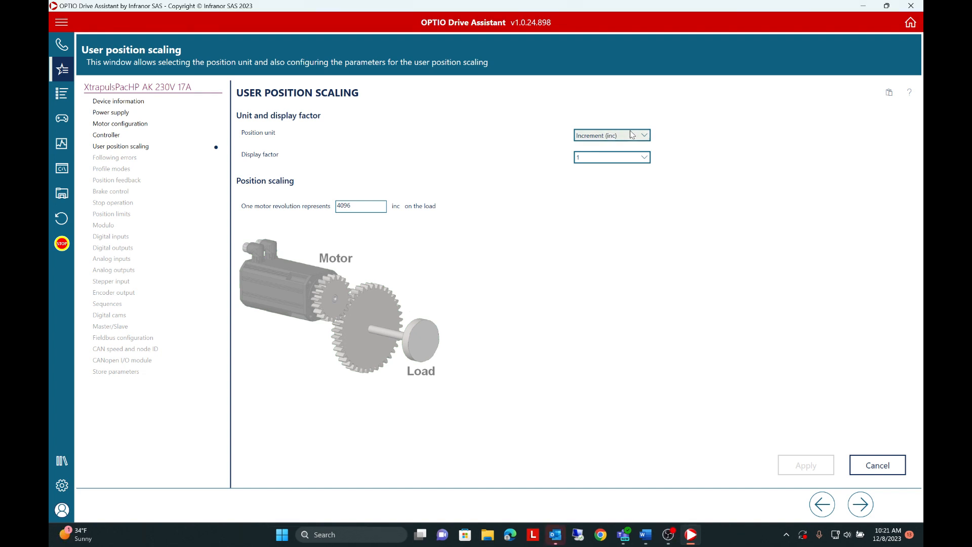
left_click(631, 135)
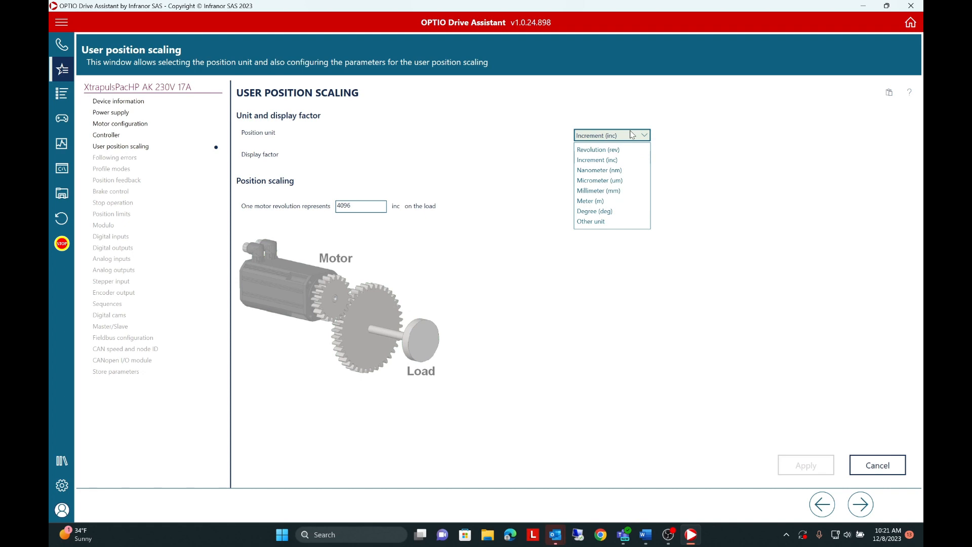
left_click(632, 135)
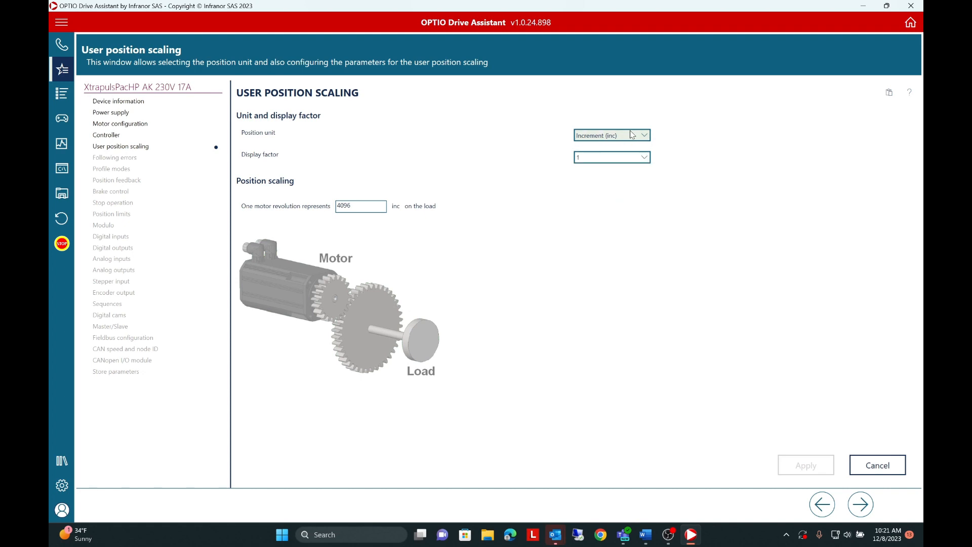
left_click(626, 160)
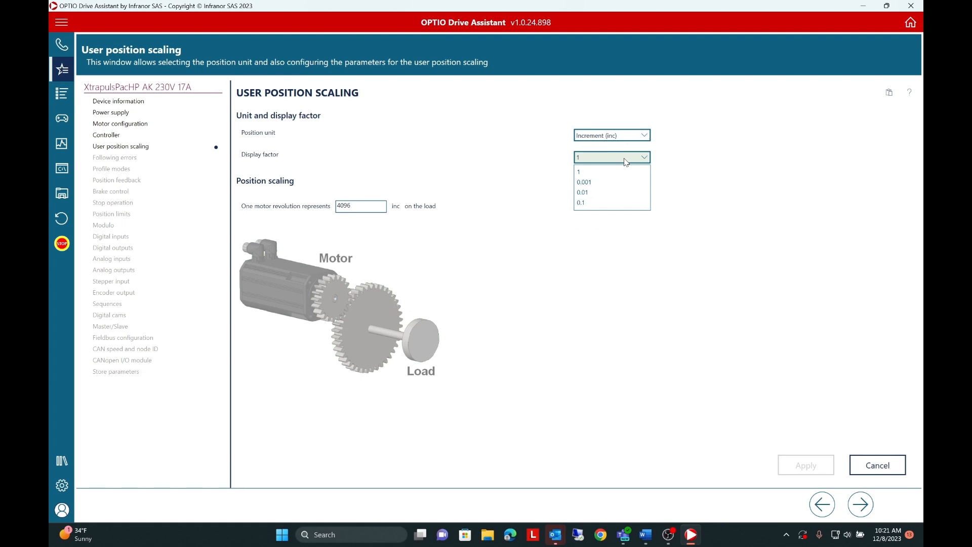
left_click(626, 160)
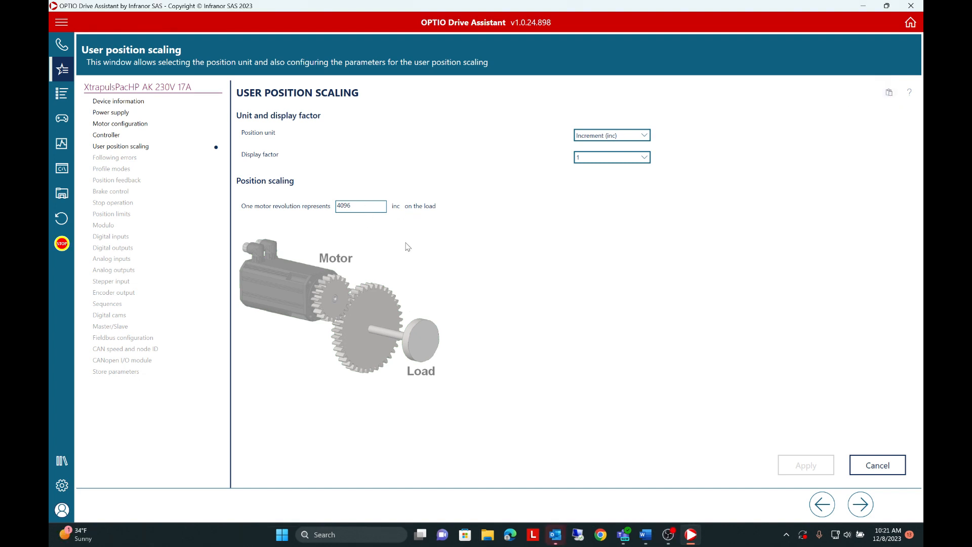
Step: Advance to the following error settings and compare the Relative to dynamic model and Absolute position error detection modes, leaving Absolute selected
left_click(859, 503)
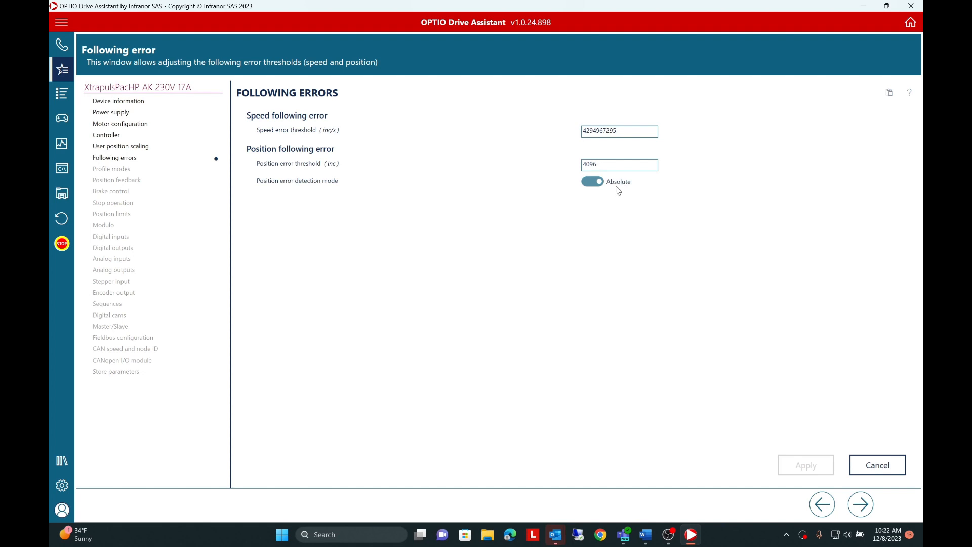
left_click(598, 184)
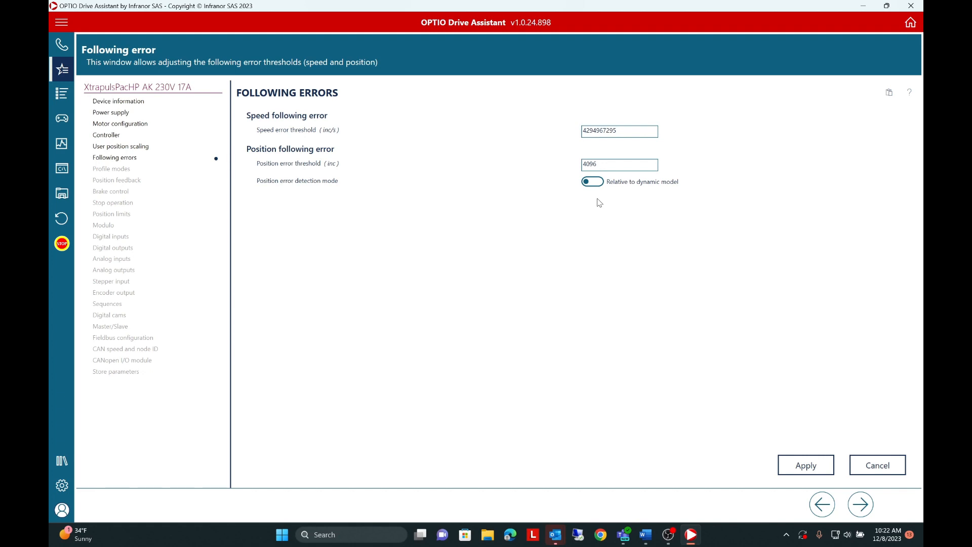
left_click(600, 183)
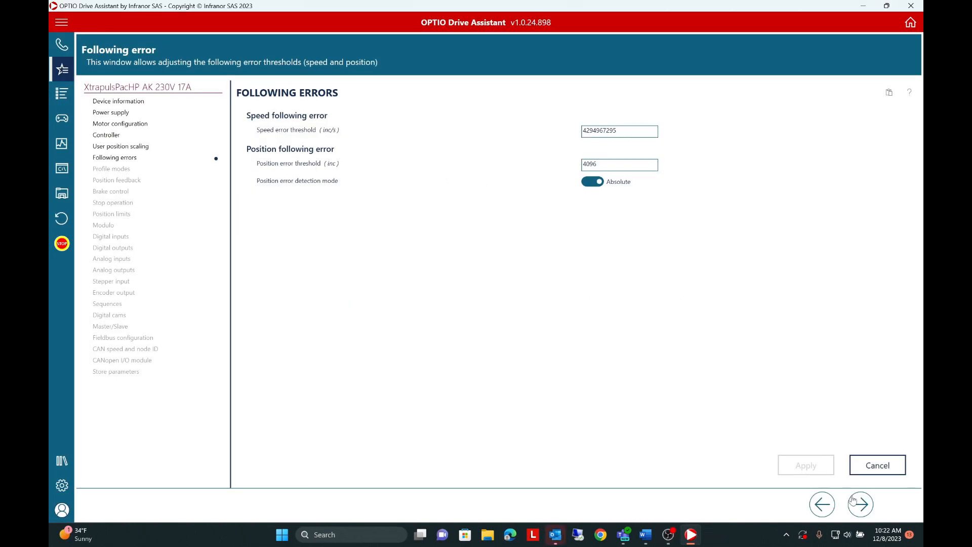
Step: Advance to the profile modes and examine the velocity and position profile parameters, including maximum velocity, position window and acceleration
left_click(859, 504)
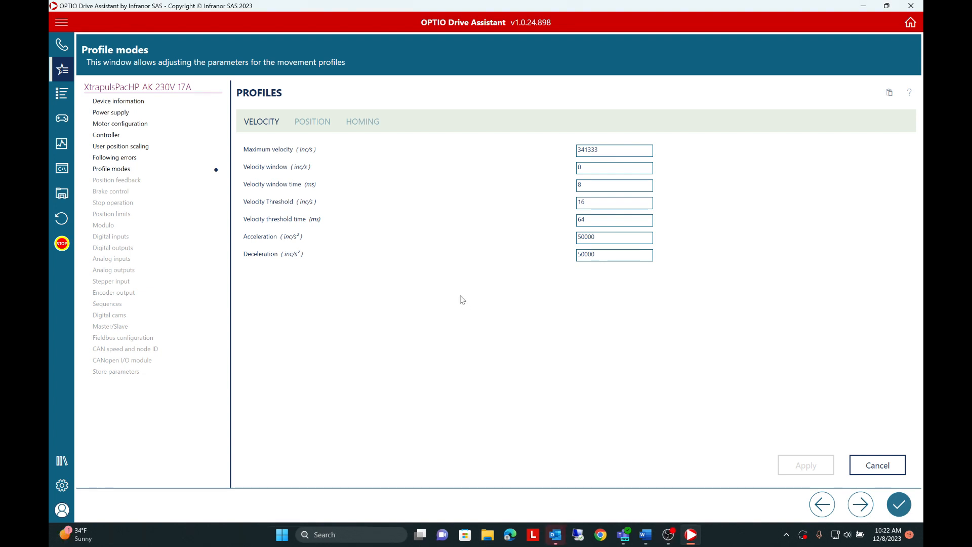
left_click(630, 152)
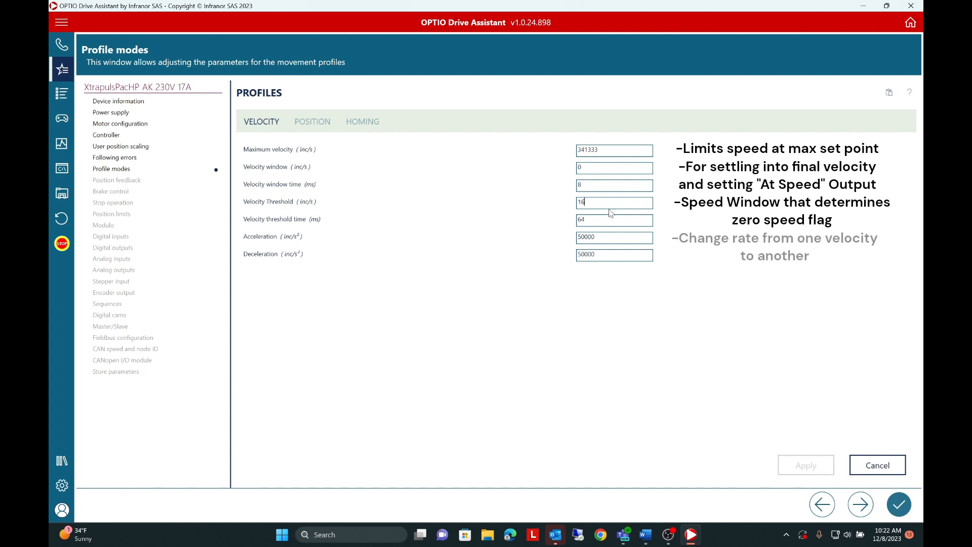
left_click(612, 238)
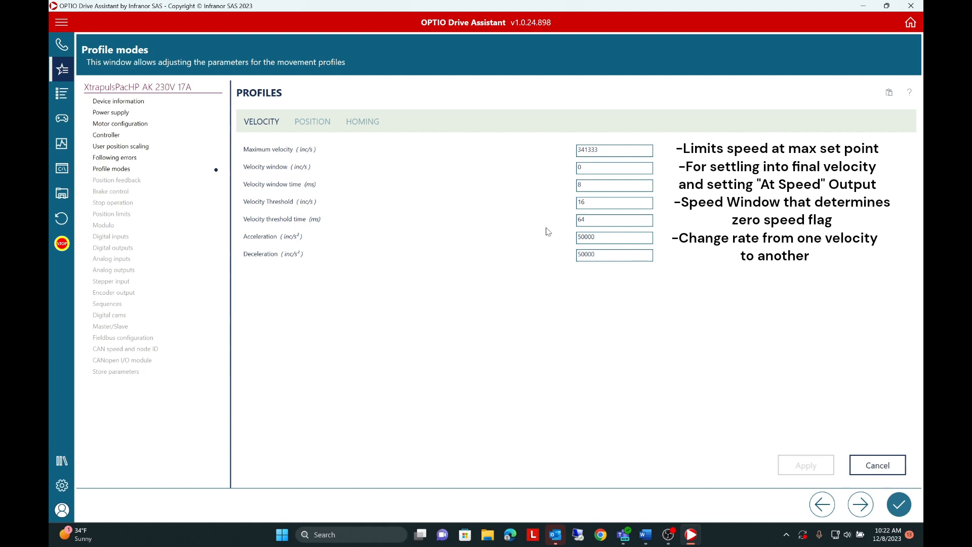
left_click(330, 126)
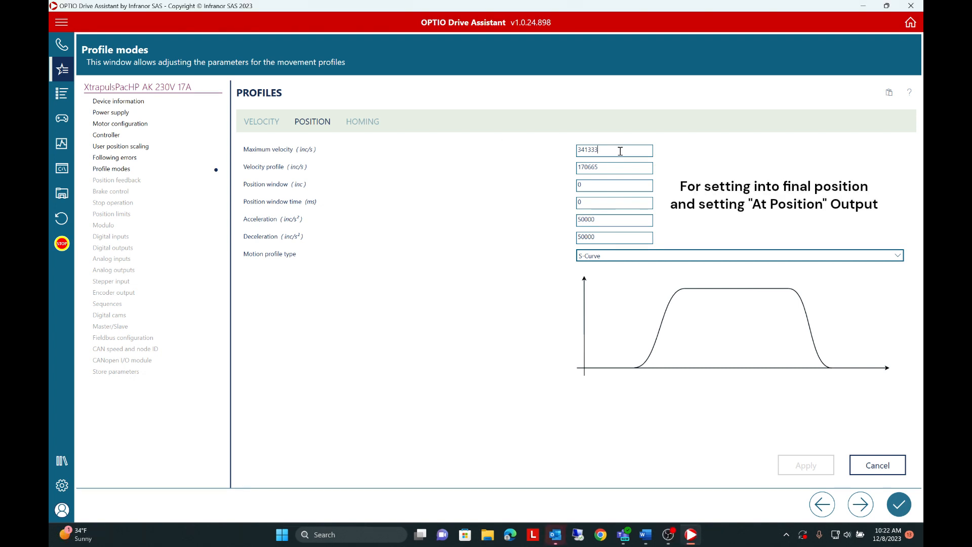
left_click(623, 187)
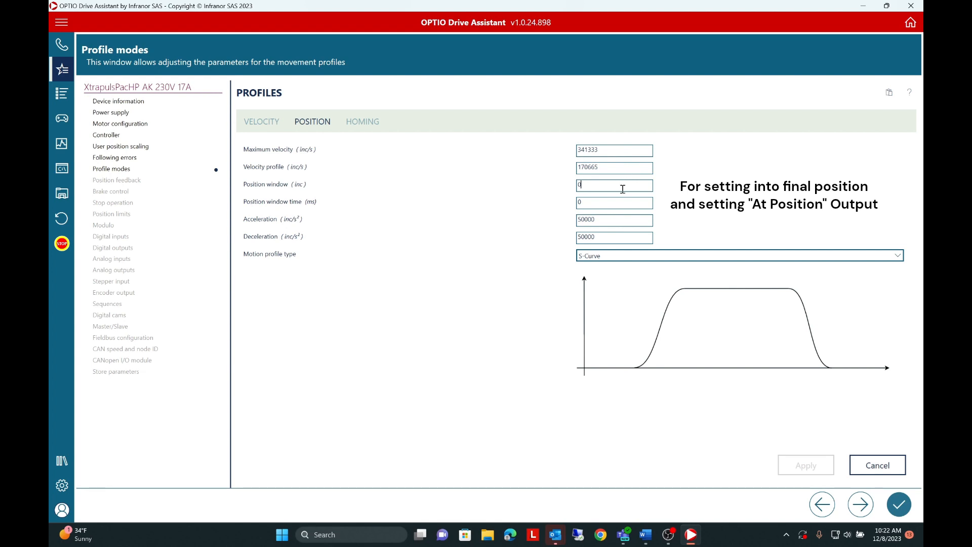
left_click(623, 223)
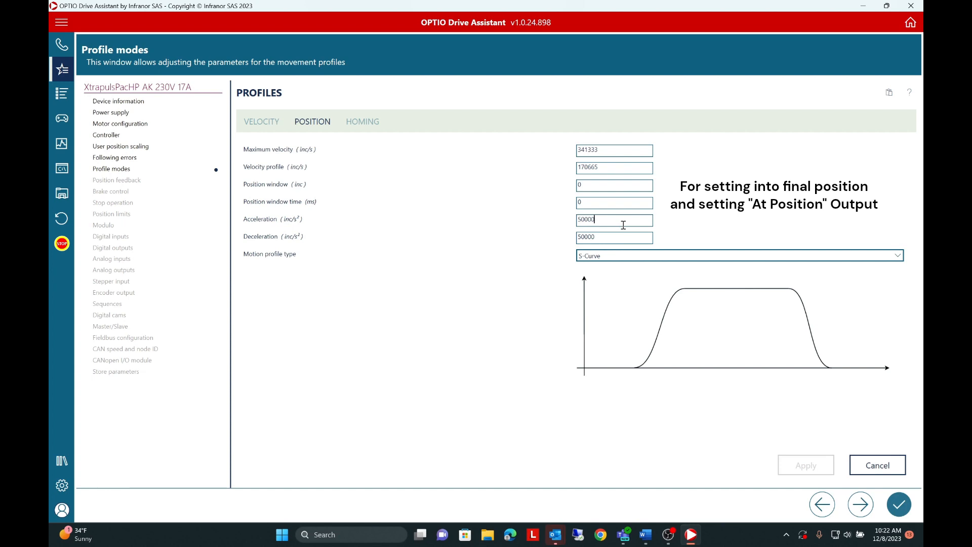
Step: Preview the Trapezoidal motion profile type for position moves, and apply S-Curve as the motion profile type
left_click(634, 262)
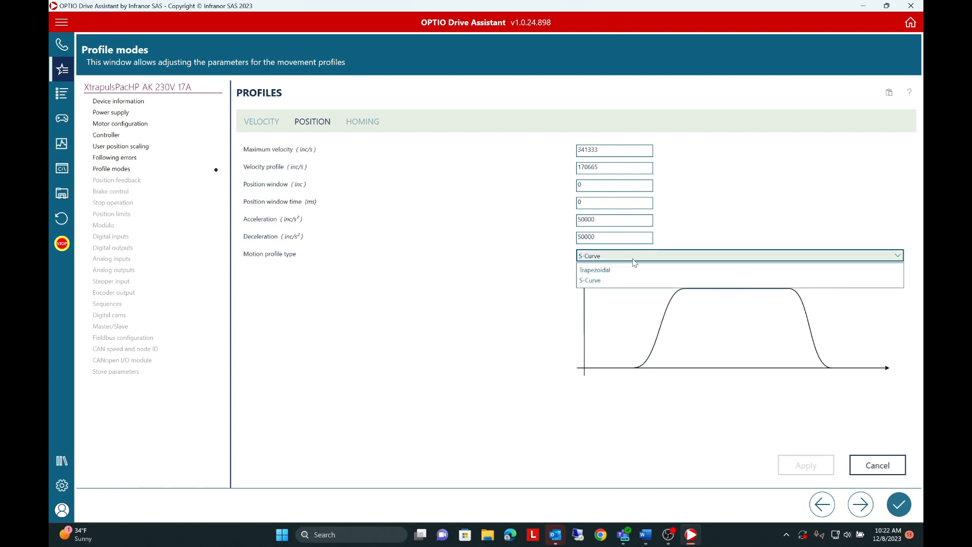
left_click(632, 272)
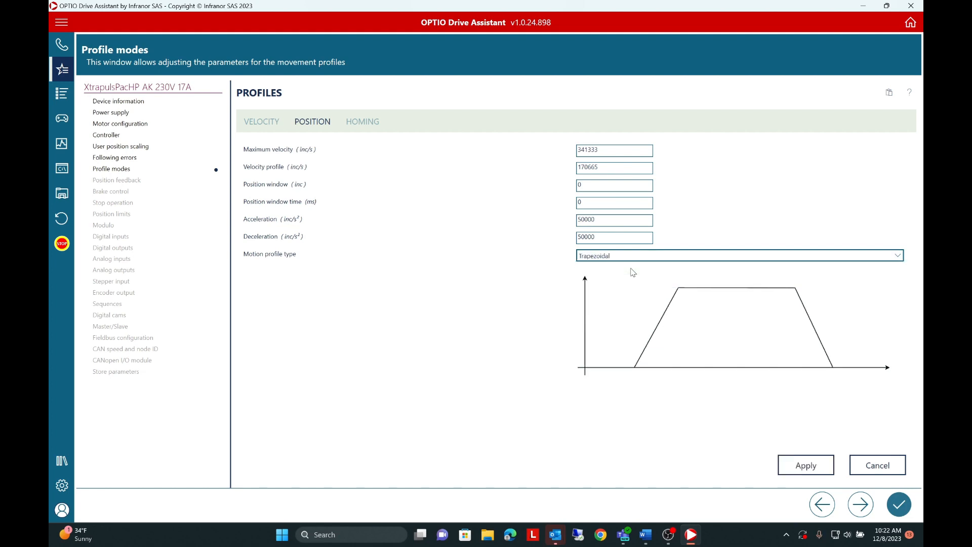
left_click(633, 257)
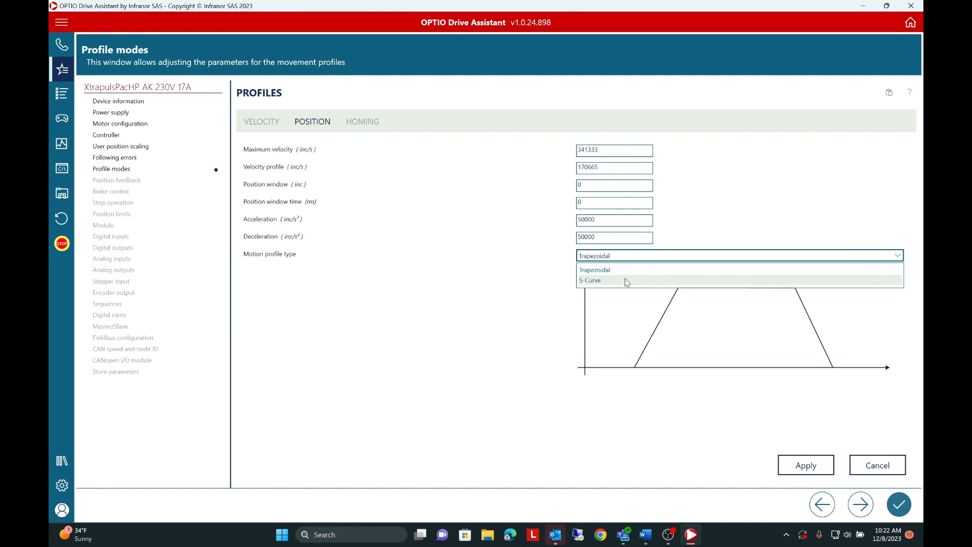
left_click(627, 281)
left_click(798, 462)
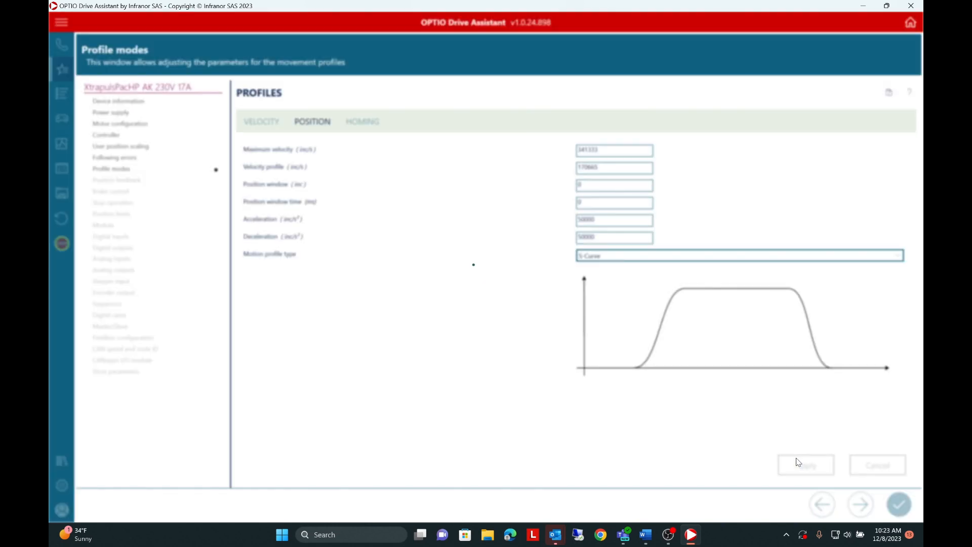
Step: Examine the homing settings and the available homing methods, keeping method 35 (Homing on the current position), and finish the setup wizard
left_click(365, 125)
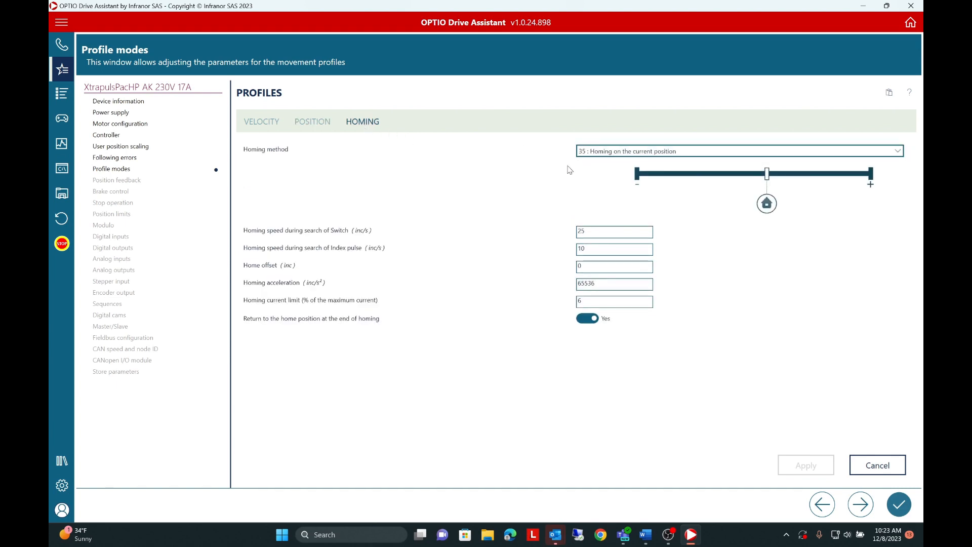
left_click(843, 152)
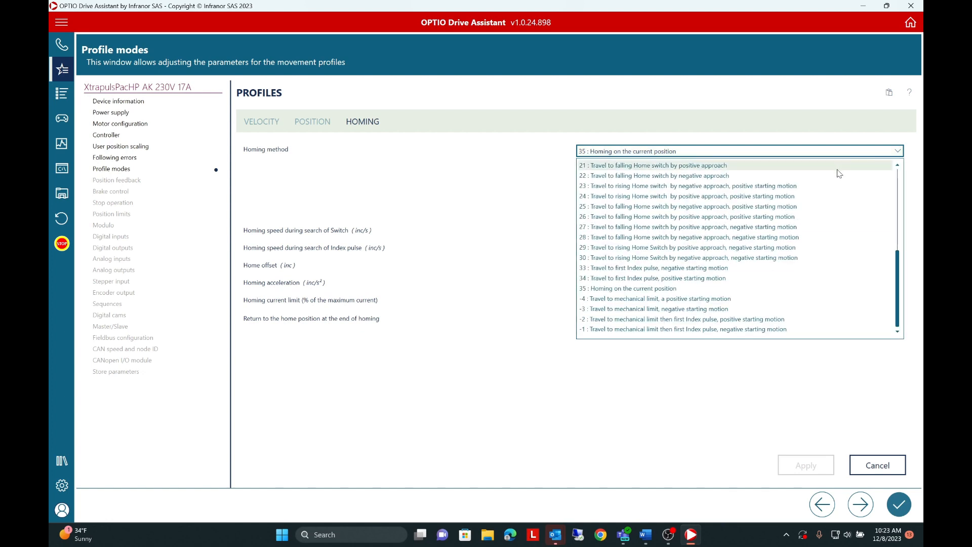
left_click_drag(900, 289, 874, 202)
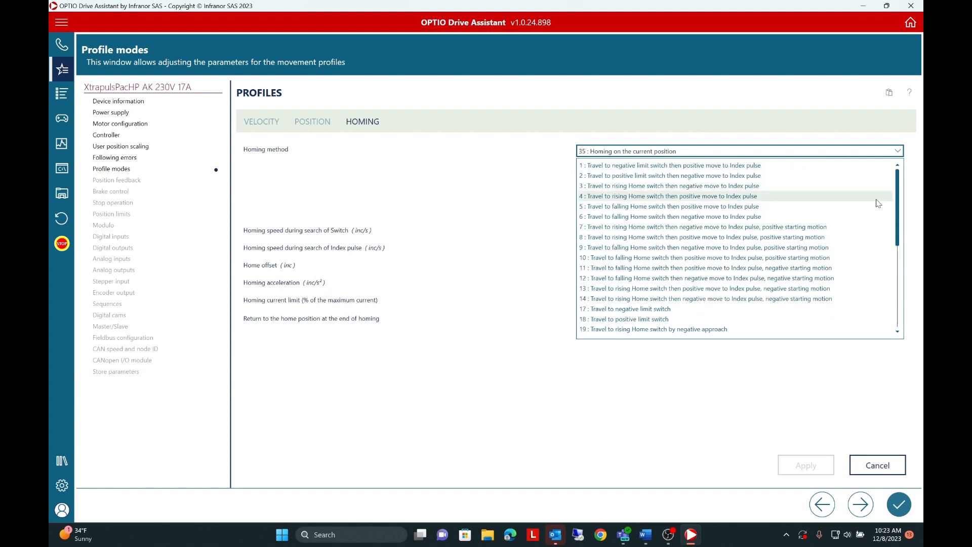
left_click(776, 151)
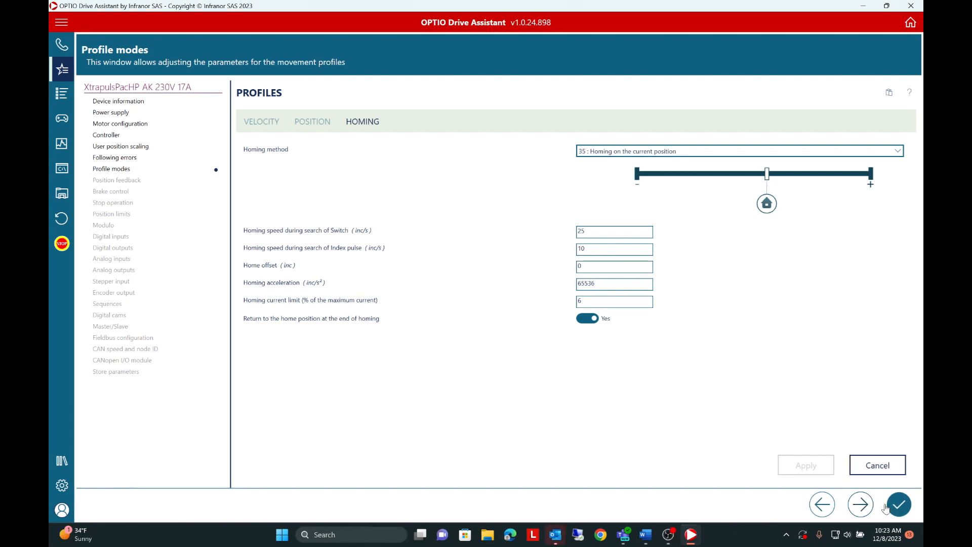
left_click(898, 505)
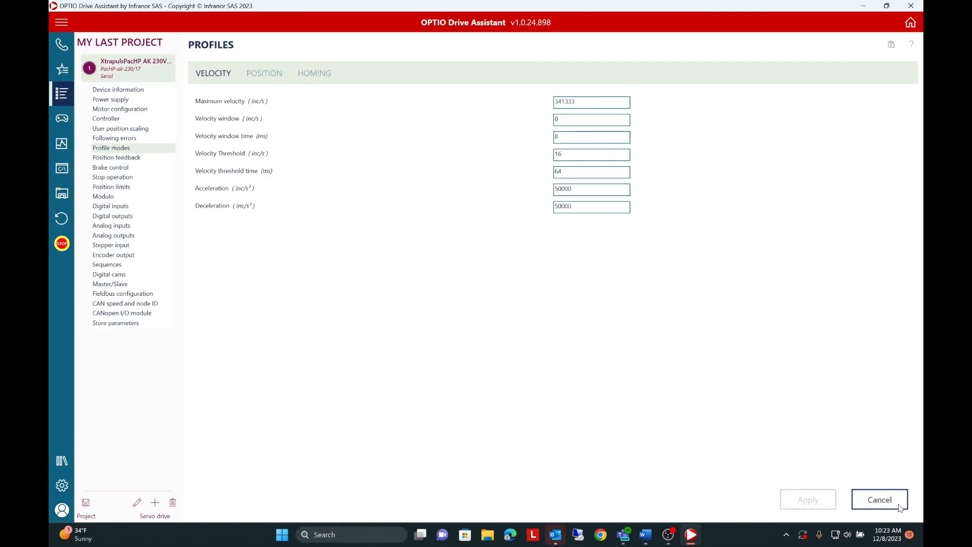